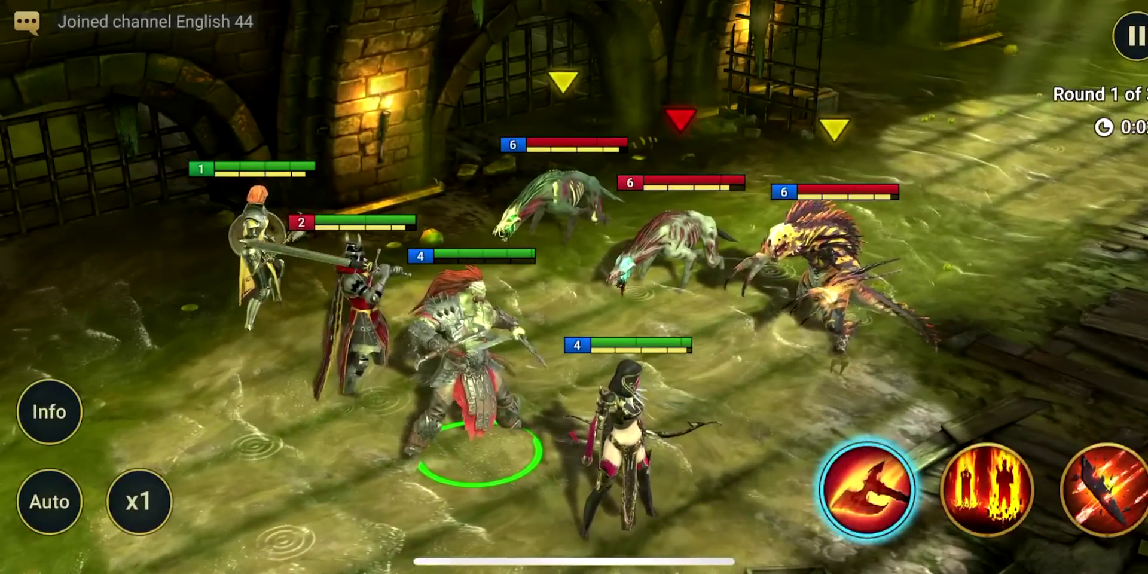
Attack with the fire-pillars skill in the dungeon battle.
left_click(986, 489)
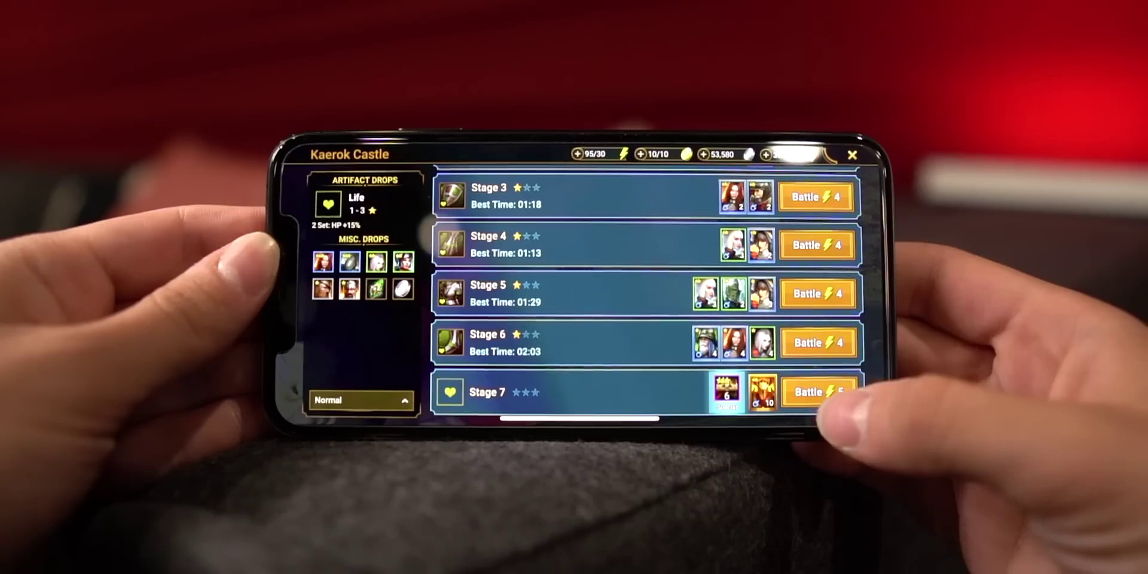
Start Stage 7, then step through champion thumbnails to the Crusader's stats page.
left_click(819, 391)
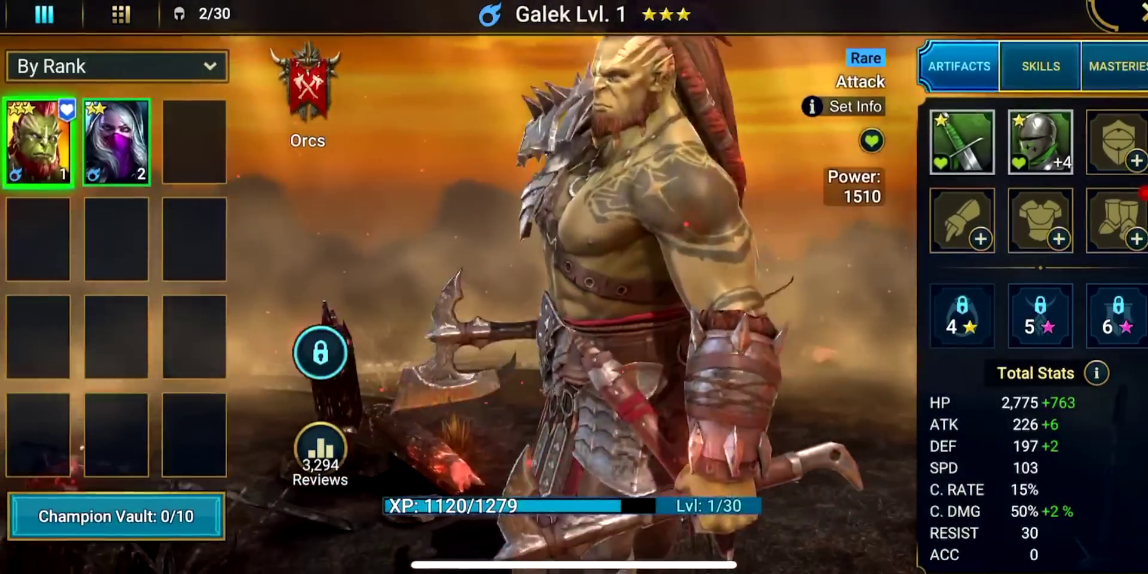
left_click(116, 141)
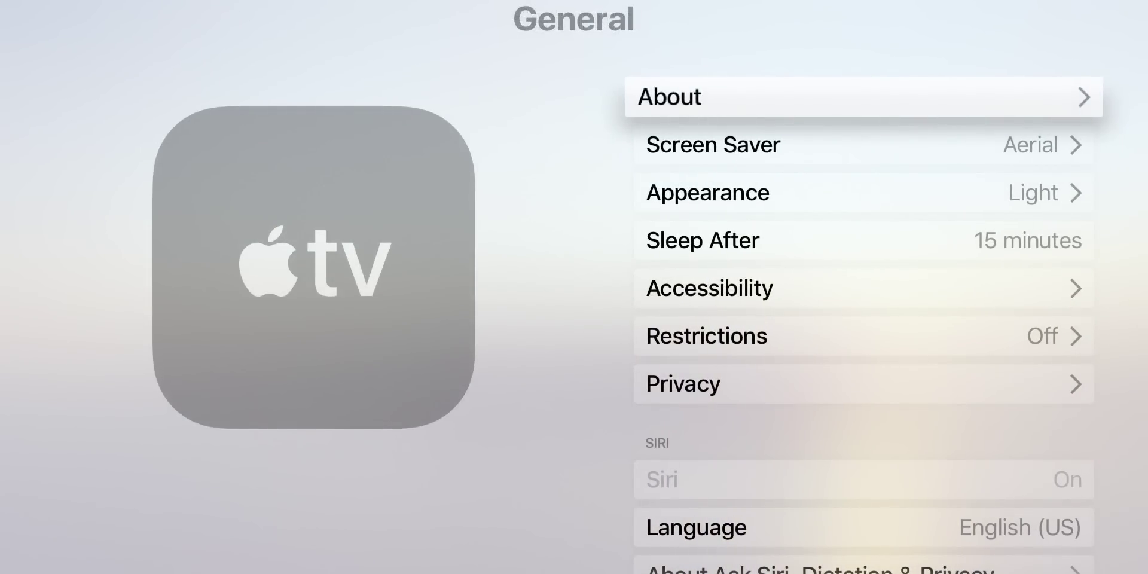
Check General > About to confirm tvOS 12.1, then return to the main Settings list.
key("Return")
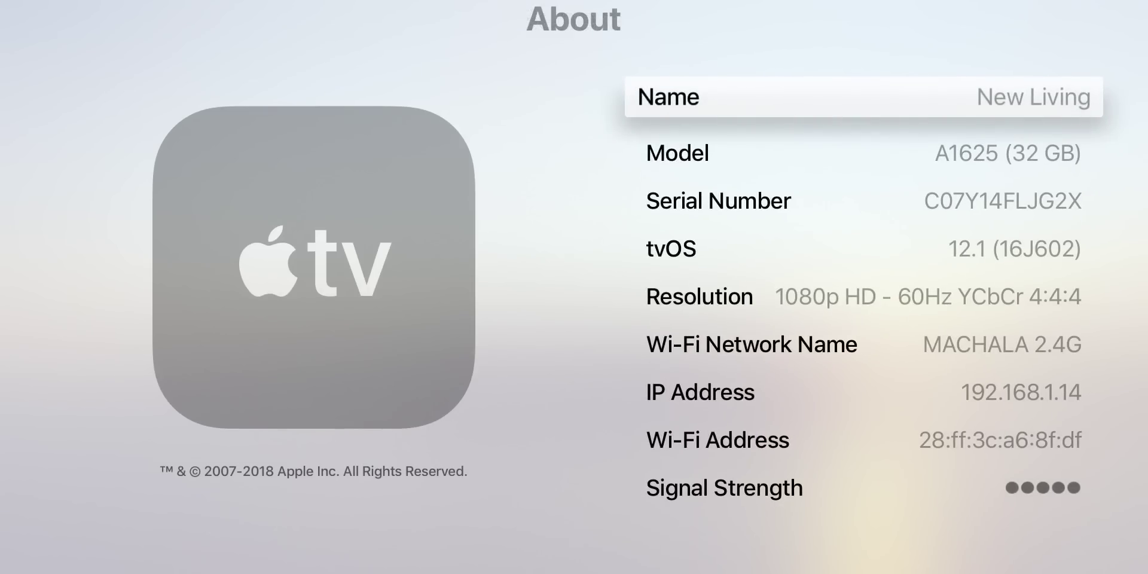
key("Escape")
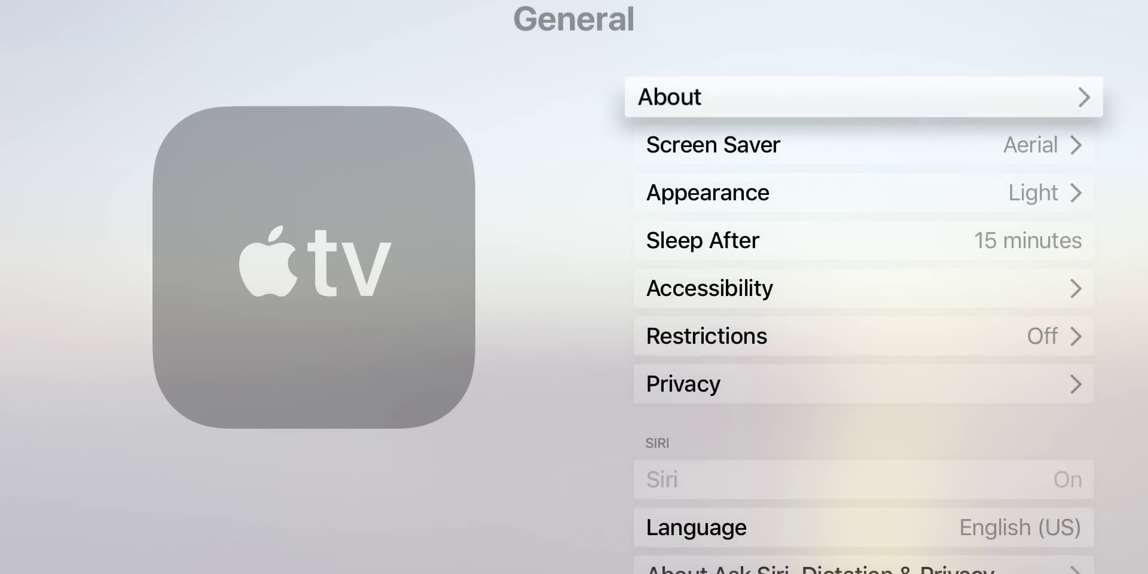
key("Escape")
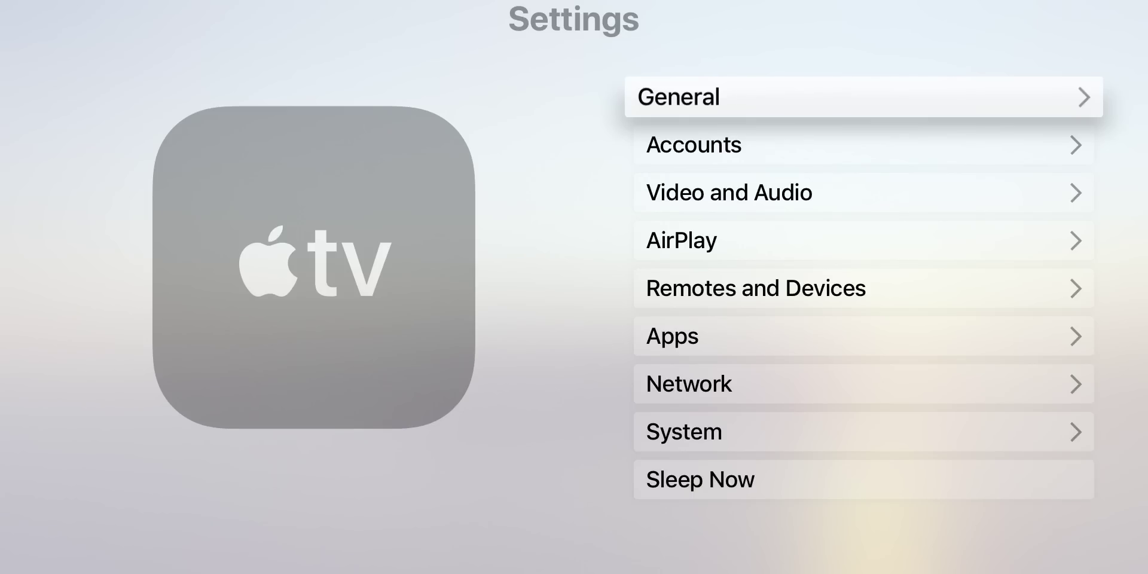
Open System > Software Updates and focus Automatically Update, which is Off.
key("Down")
key("Down")
key("Down")
key("Down")
key("Down")
key("Down")
key("Down")
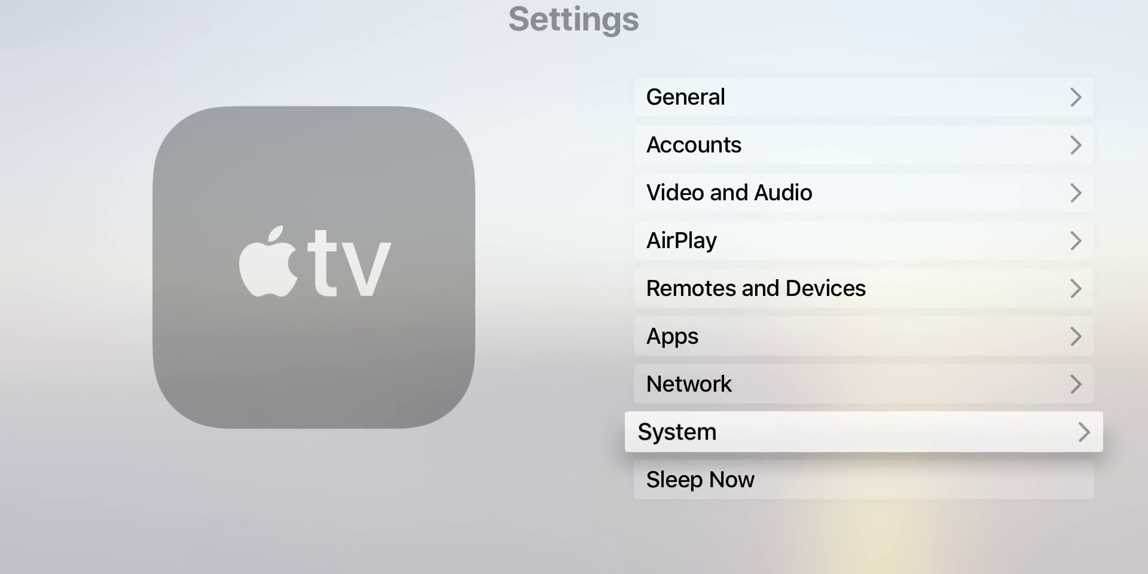
key("Return")
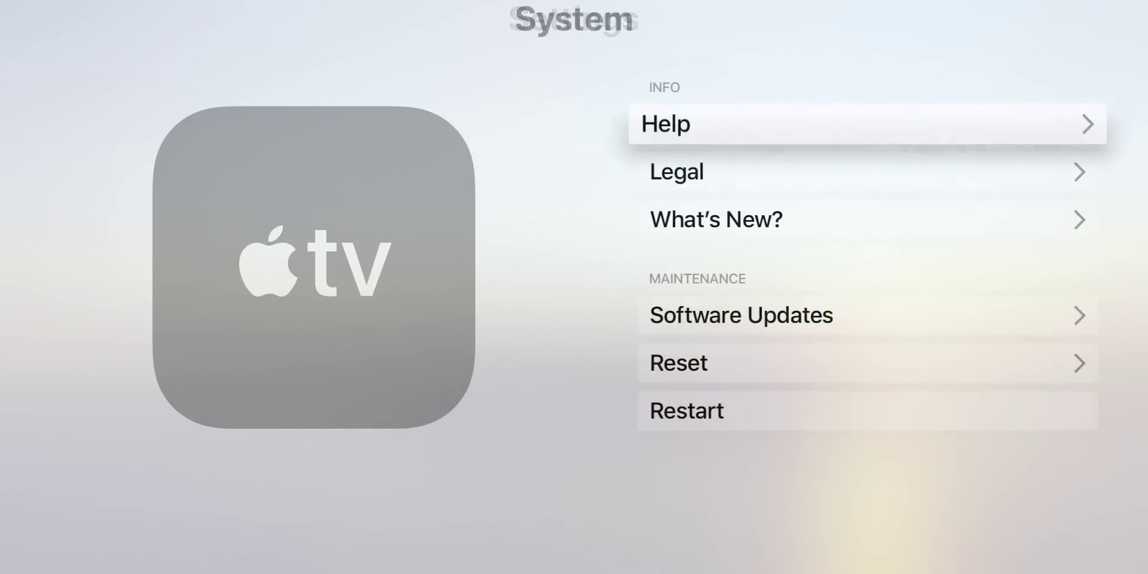
key("Down")
key("Down")
key("Down")
key("Down")
key("Up")
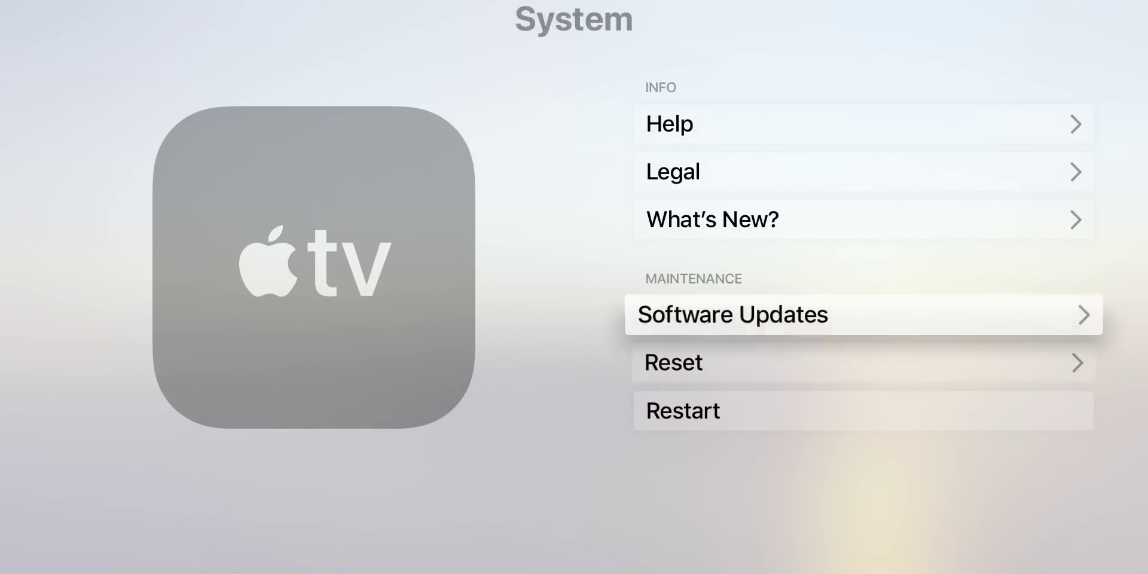
key("Return")
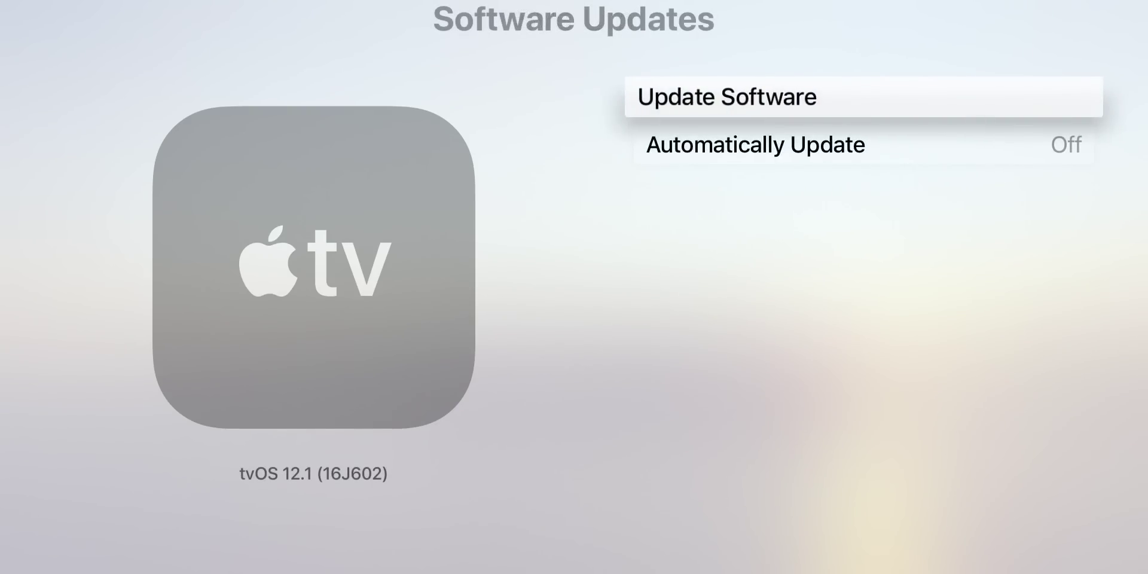
key("Down")
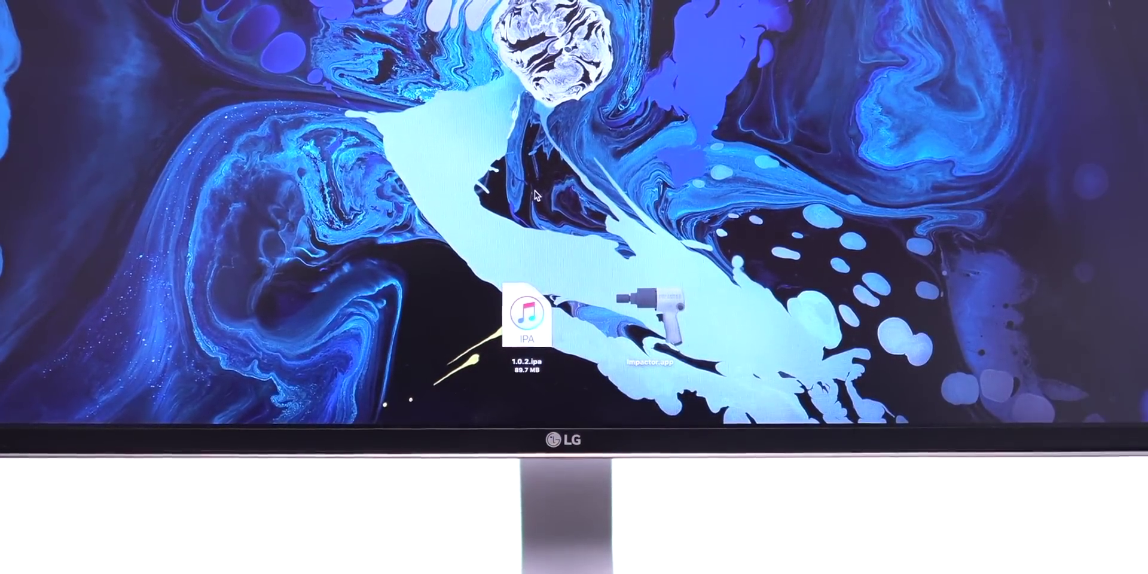
Launch Cydia Impactor, drop 1.0.2.ipa onto it, and enter the Apple ID username.
left_click(660, 303)
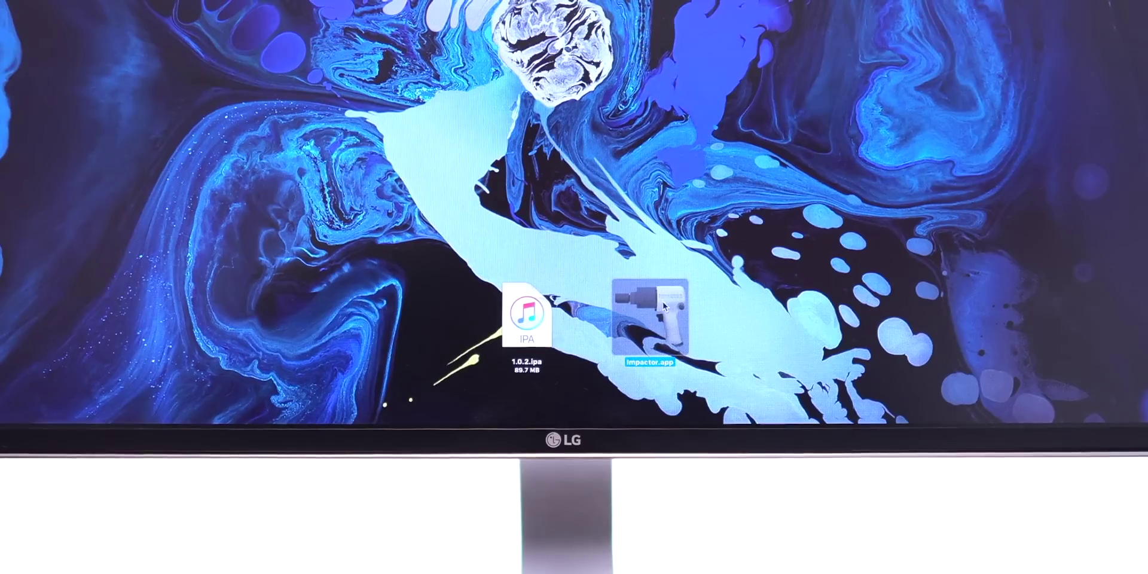
double_click(663, 304)
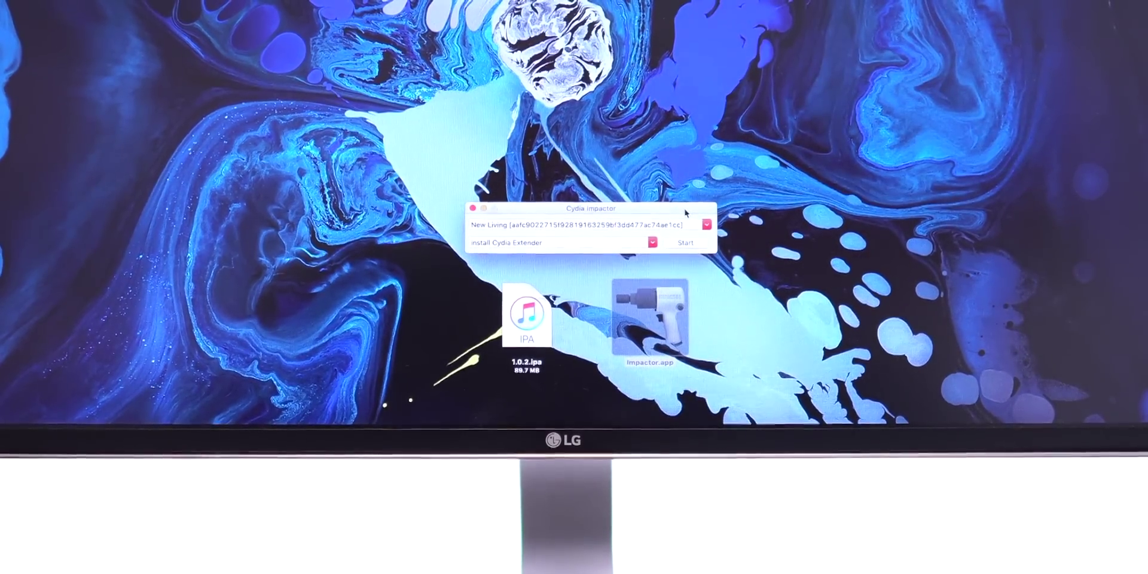
left_click(528, 330)
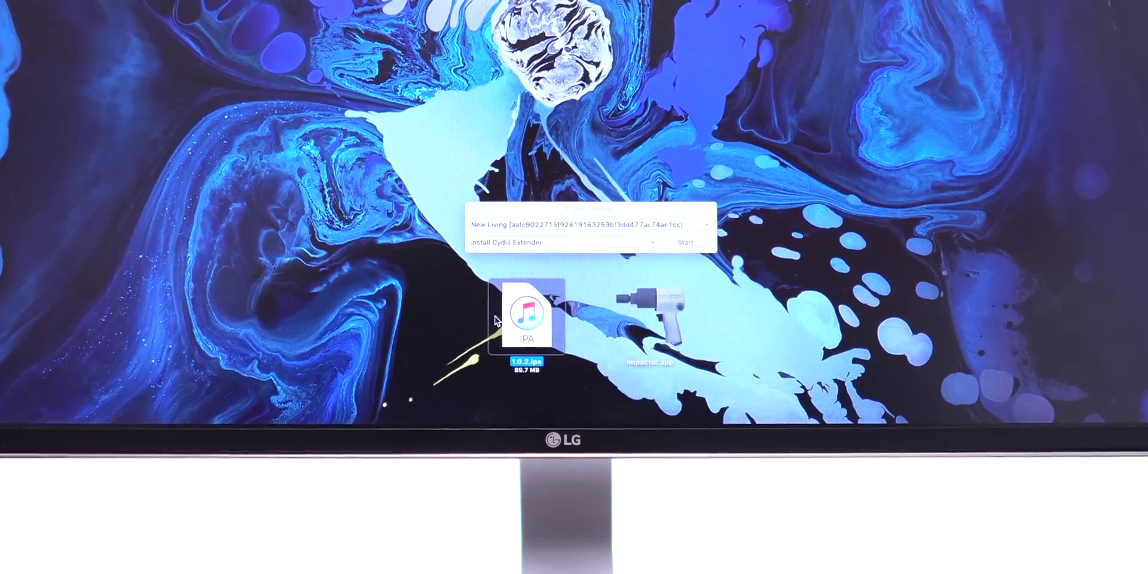
left_click_drag(526, 331, 556, 251)
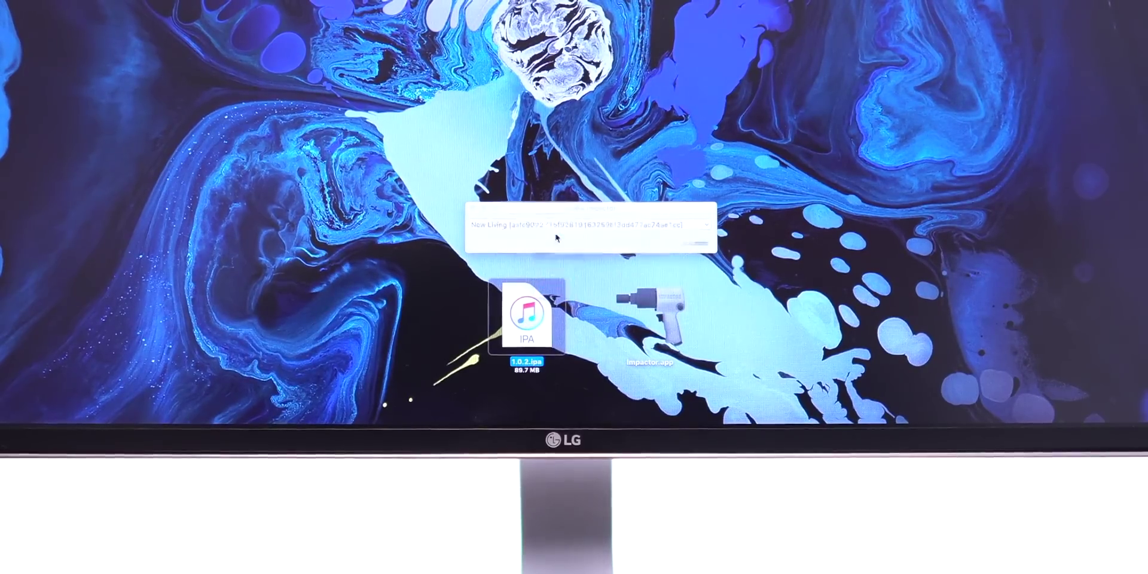
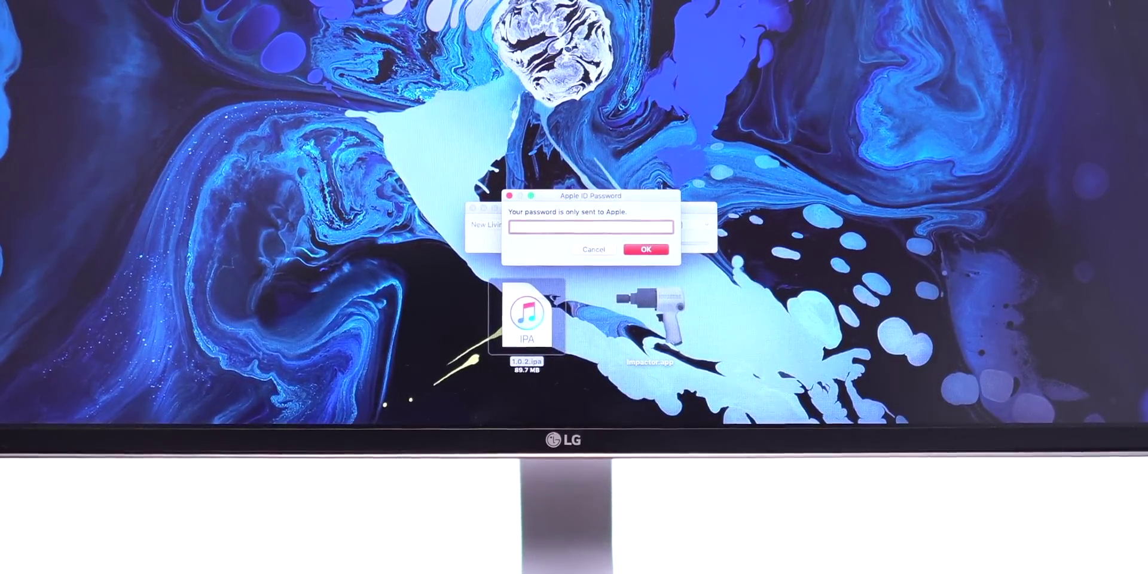
type("••••••••••••")
Submit the Apple ID password, then focus the installed Chimera tile on the home screen.
key("Return")
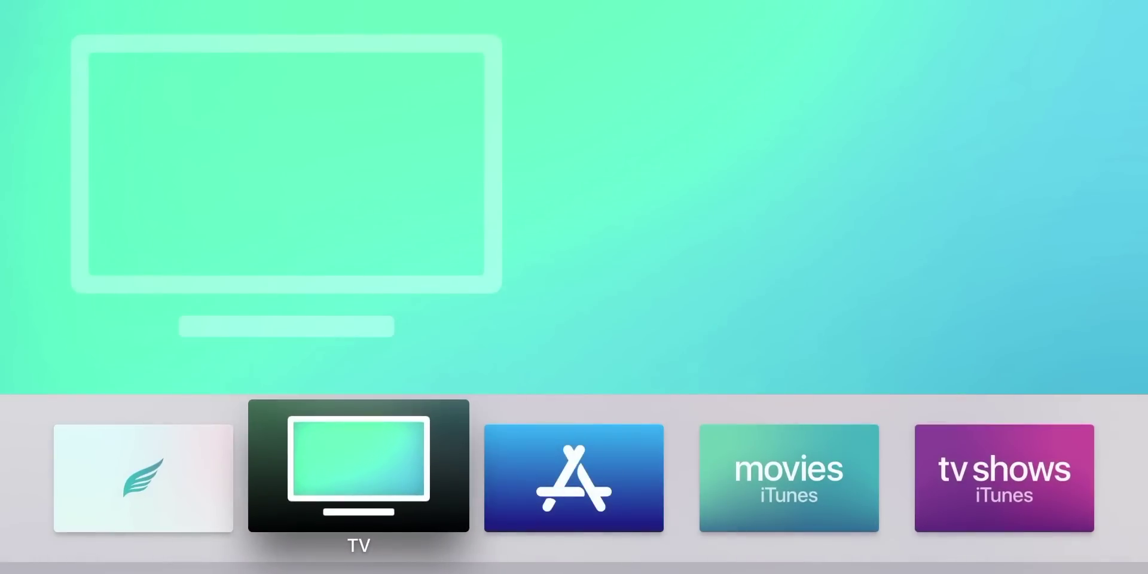
left_click(144, 466)
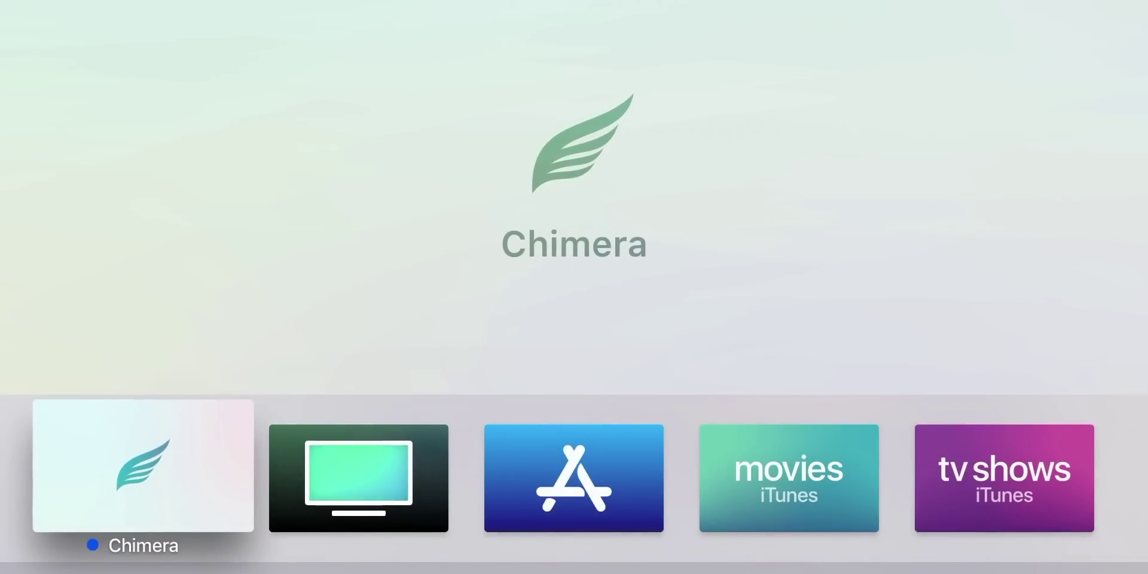
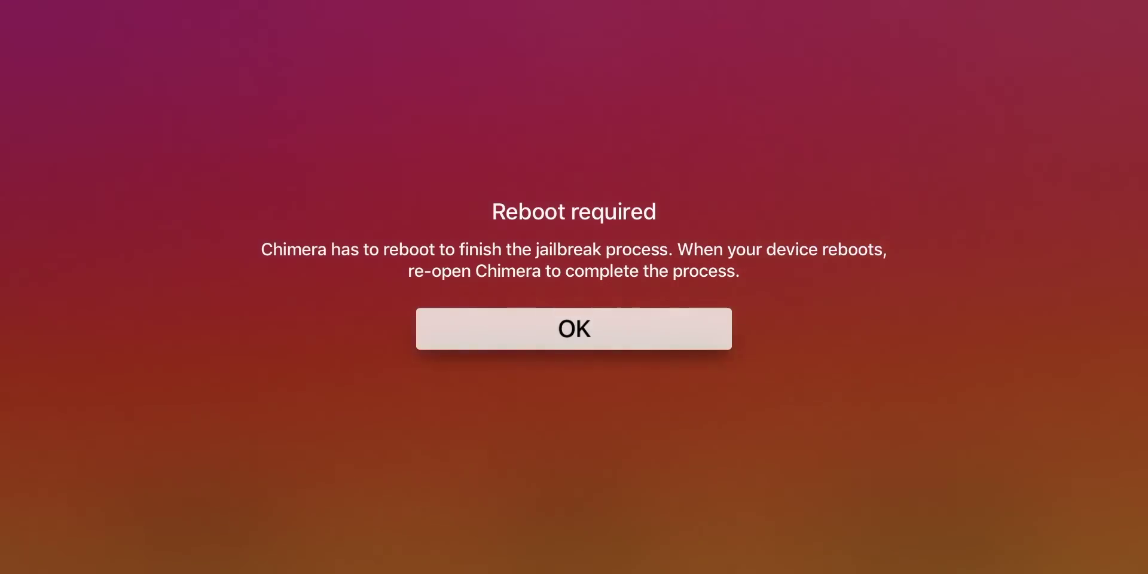
Accept the 'Reboot required' alert so the Apple TV restarts to its home screen.
key("Return")
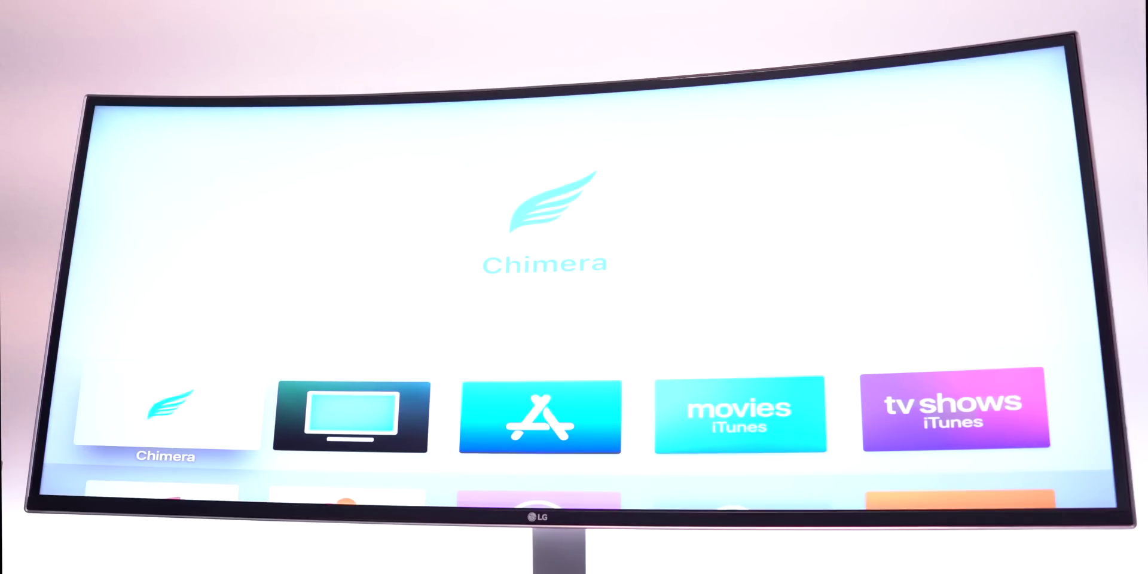
Relaunch Chimera after the reboot and show its Credits list of developers and special thanks.
key("Return")
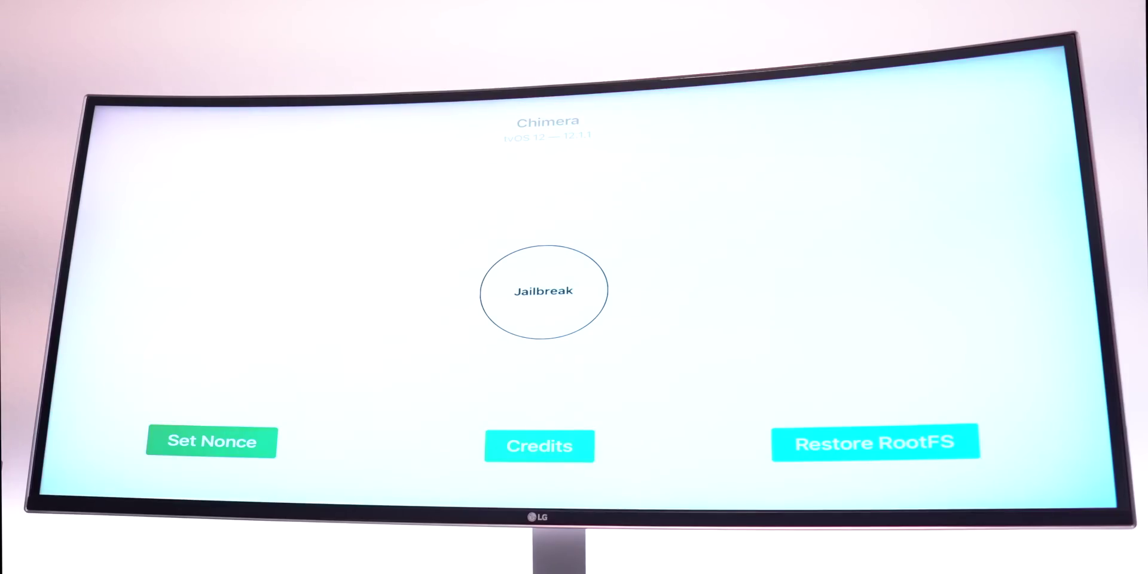
key("Down")
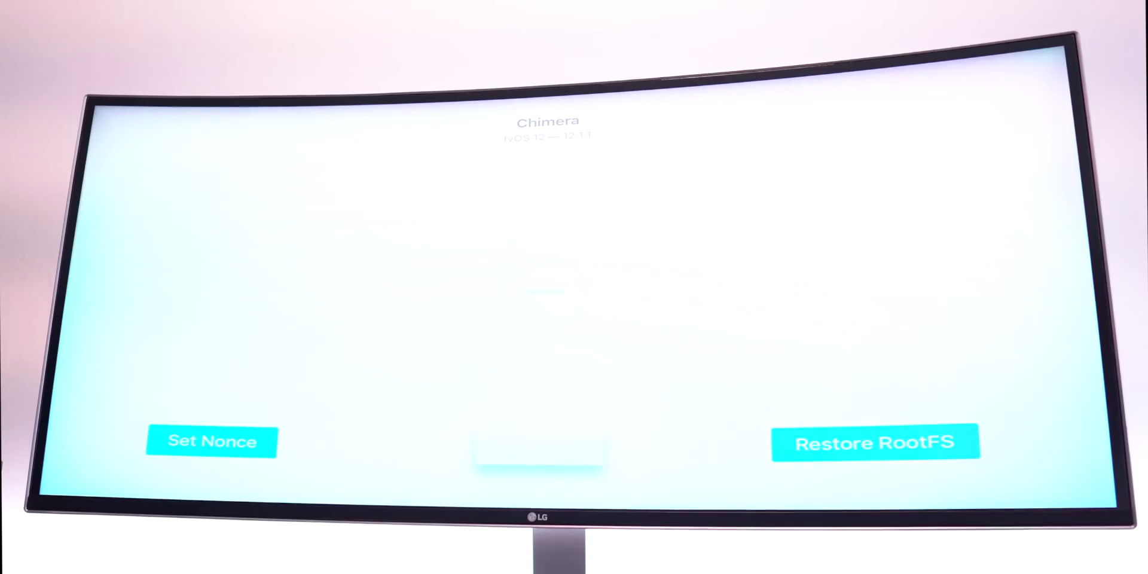
key("Return")
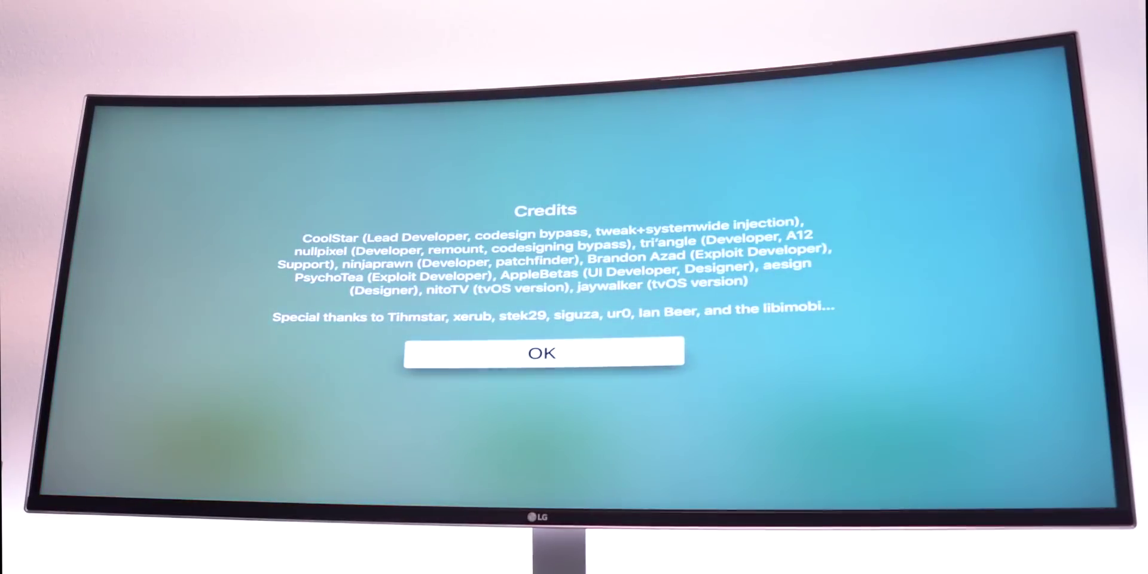
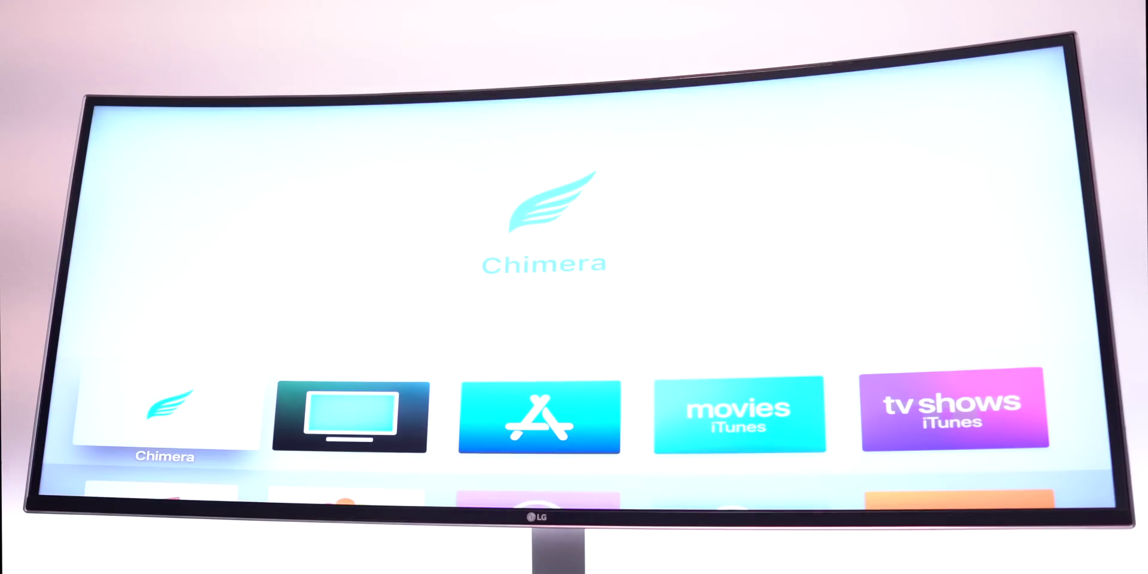
Move from the nitoTV tile back to Chimera on the home screen and launch it.
key("Down")
key("Down")
key("Down")
key("Right")
key("Right")
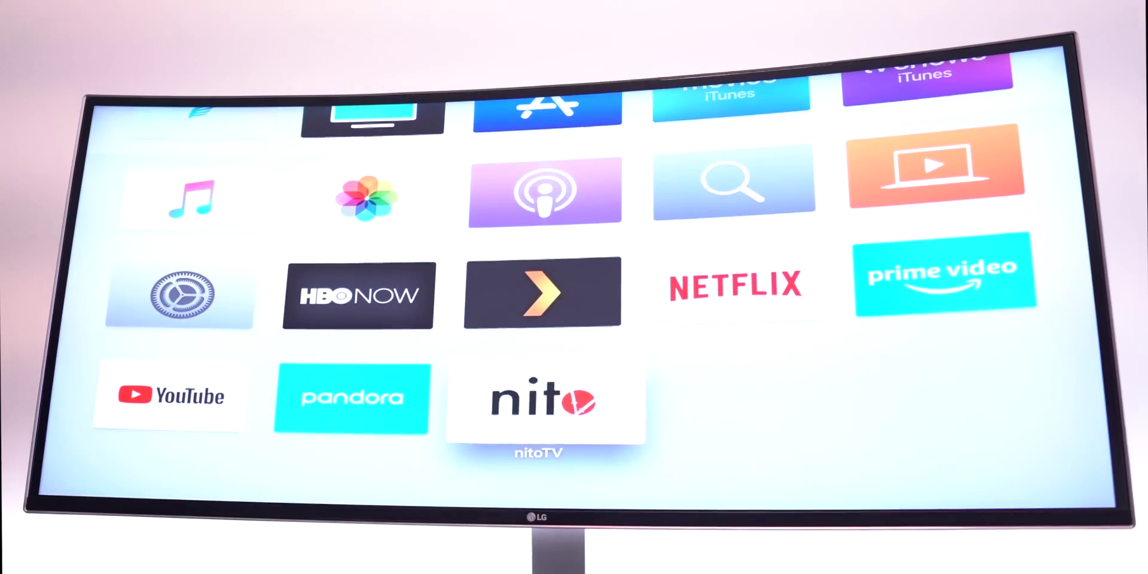
key("Up")
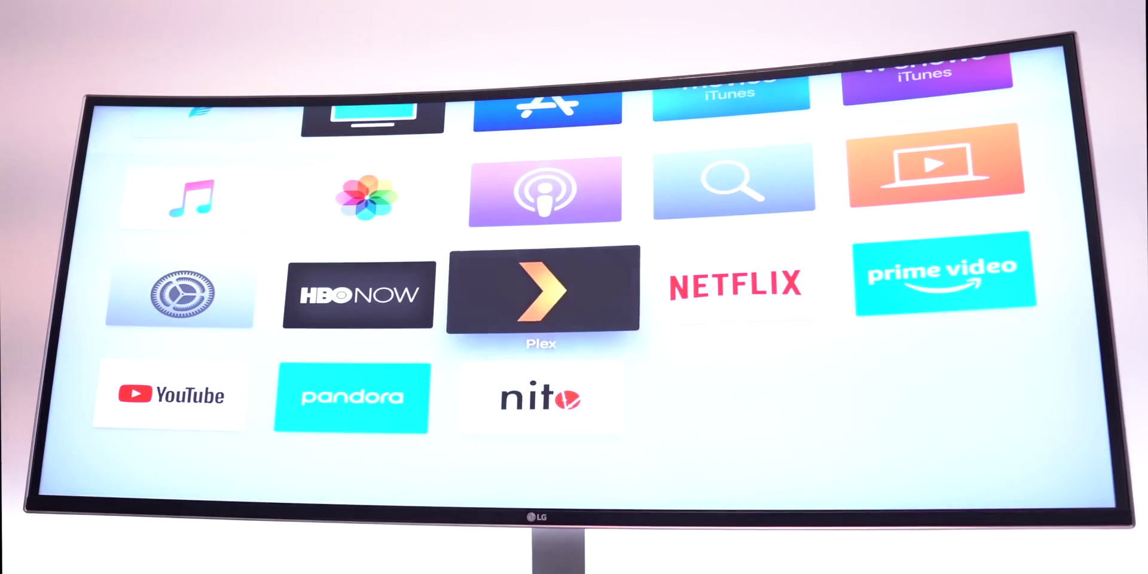
key("Up")
key("Up")
key("Left")
key("Left")
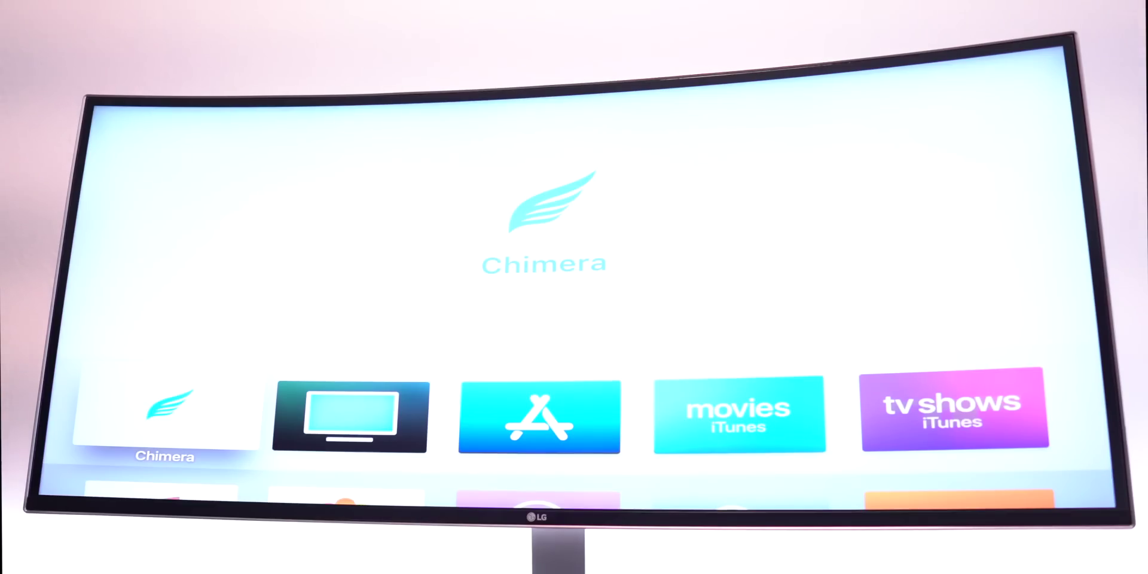
key("Return")
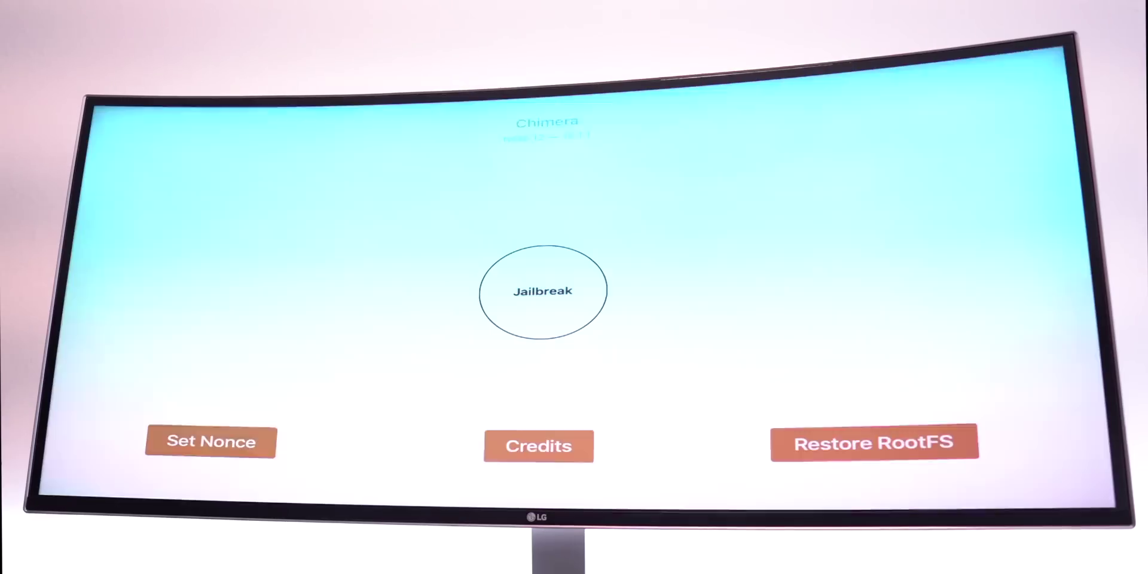
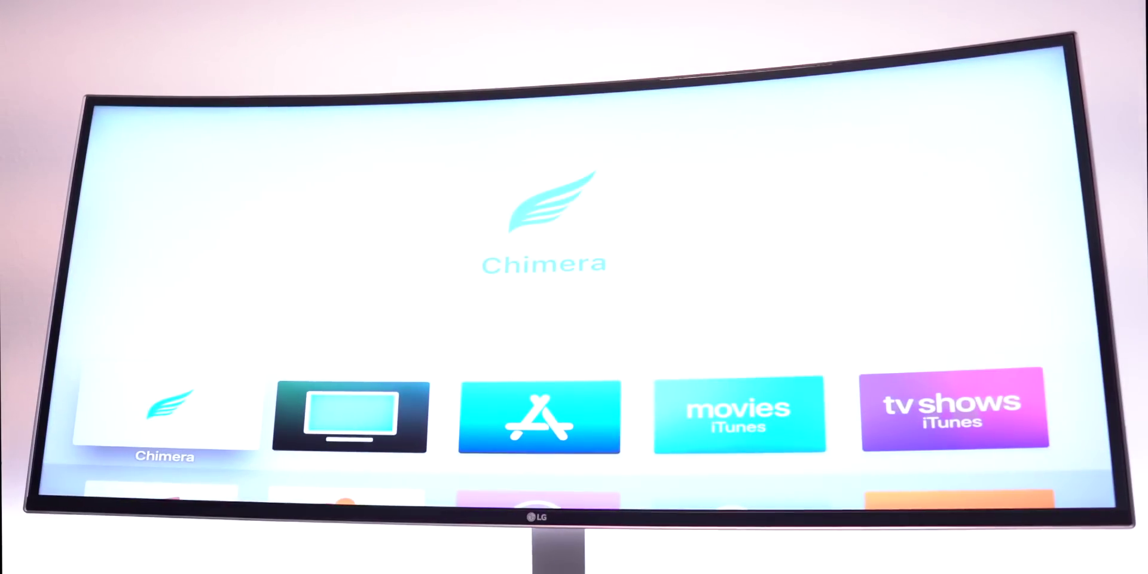
Launch nitoTV to its Featured Packages page with Provenance, Mame, Pong and Flappy Bird.
key("Down")
key("Down")
key("Down")
key("Right")
key("Right")
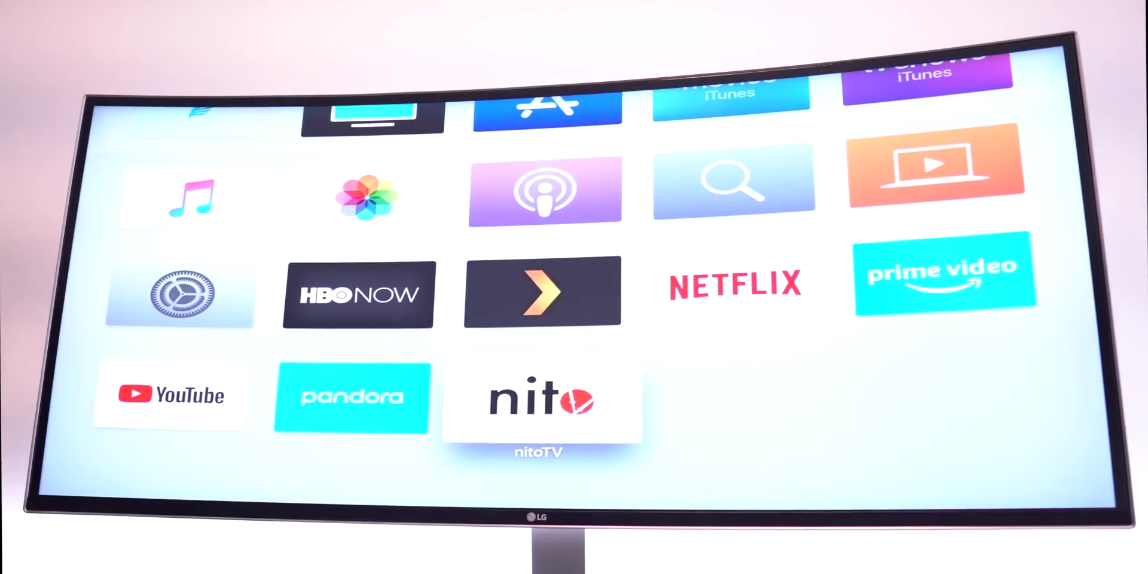
key("Return")
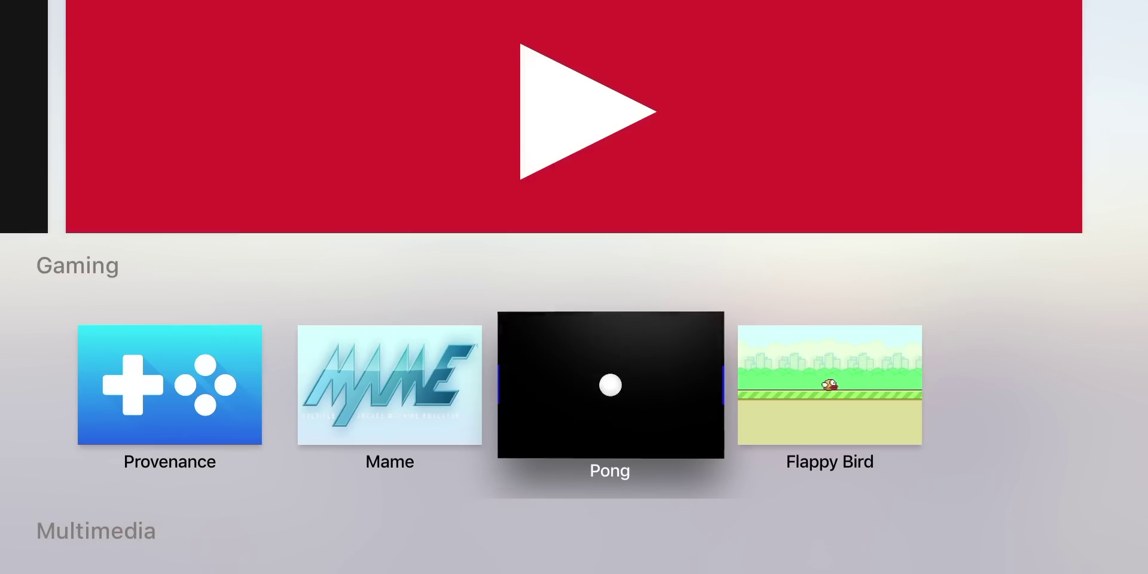
Open the Flappy Bird package from the Gaming row and install it.
key("Right")
key("Return")
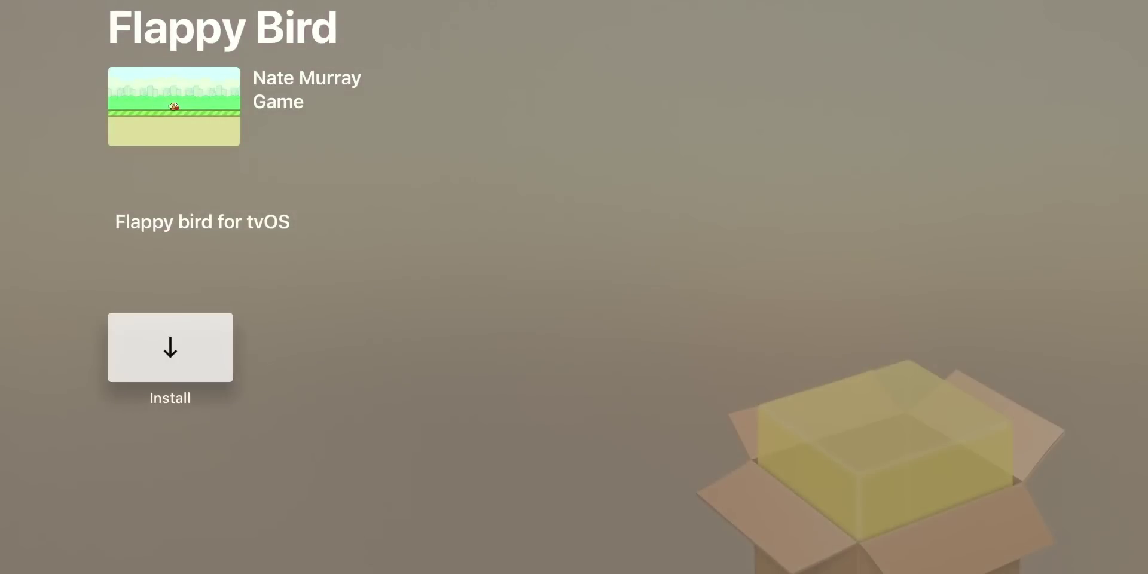
key("Return")
key("Return")
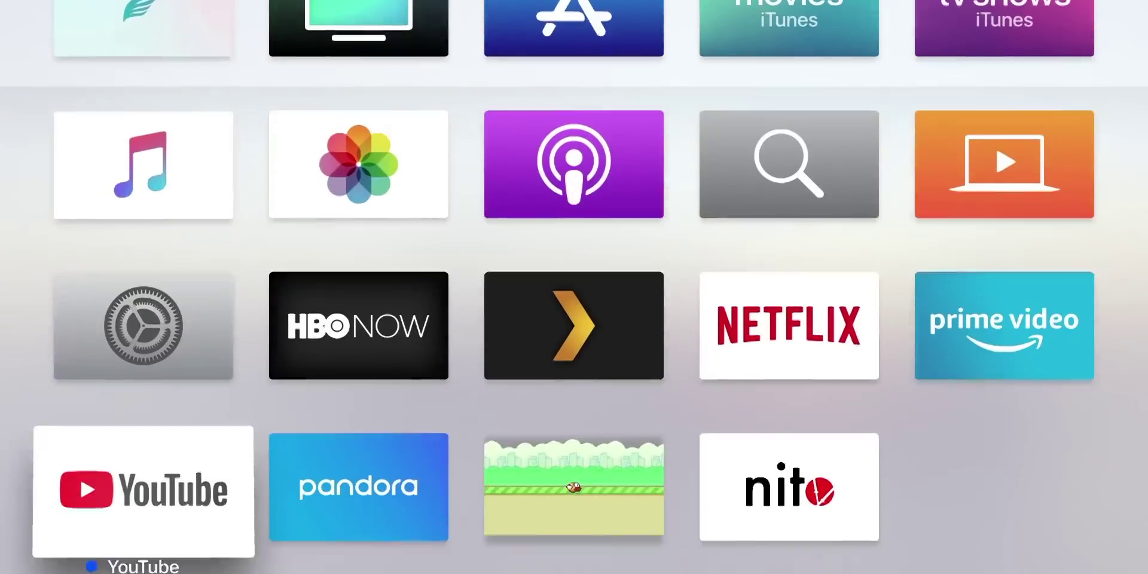
Launch the flappyTV game from the bottom row of the home screen.
key("Right")
key("Right")
key("Right")
key("Left")
key("Left")
key("Right")
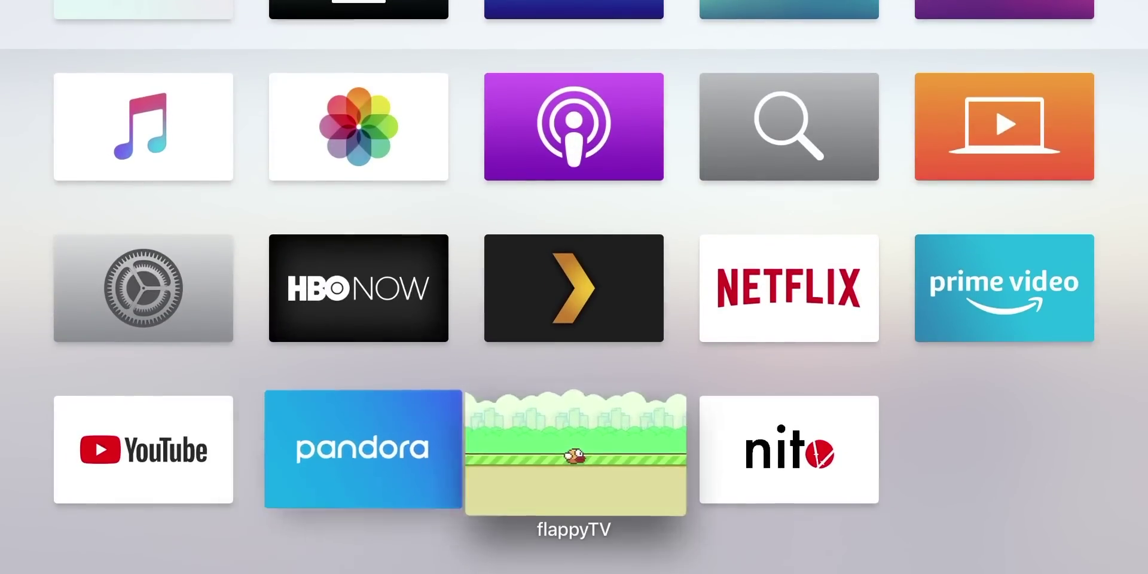
key("Return")
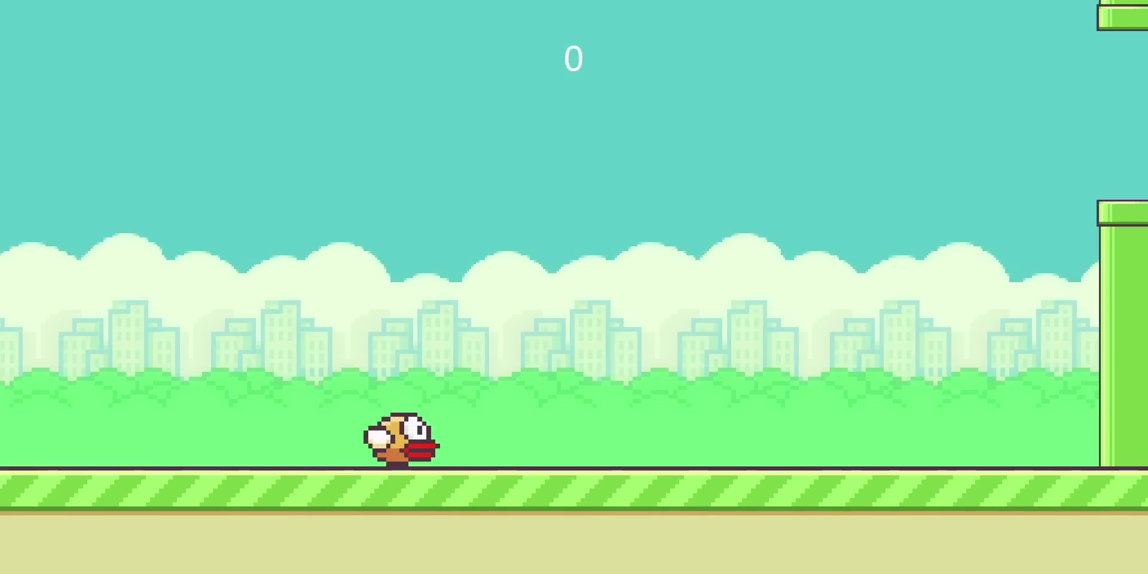
Flap the bird toward the pipe gaps until the round ends at score 0.
key("Return")
key("Return")
key("Return")
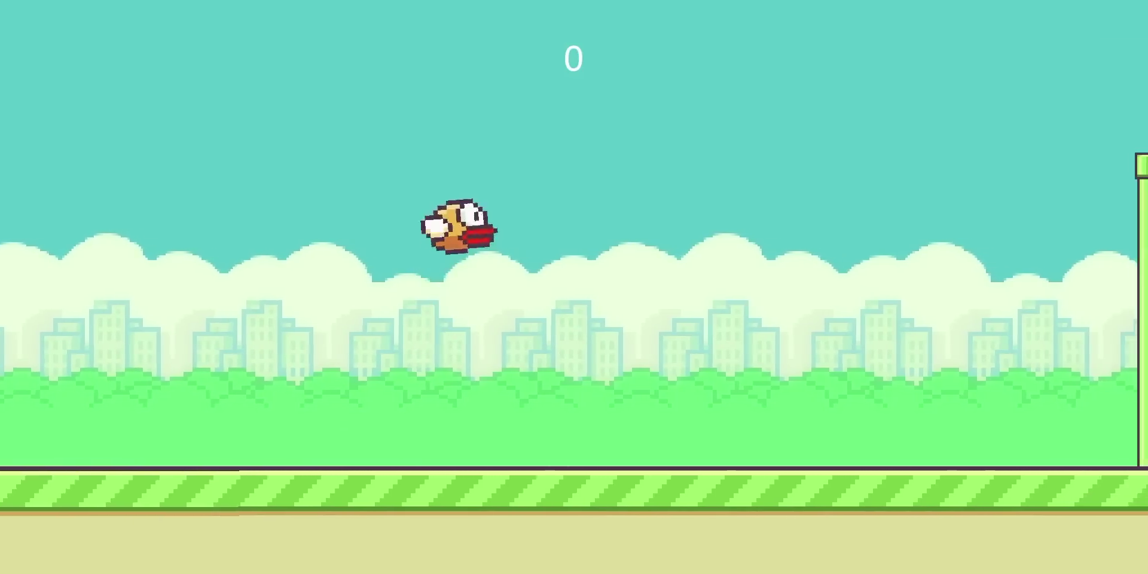
key("Return")
key("Return")
key("Return")
key("Return")
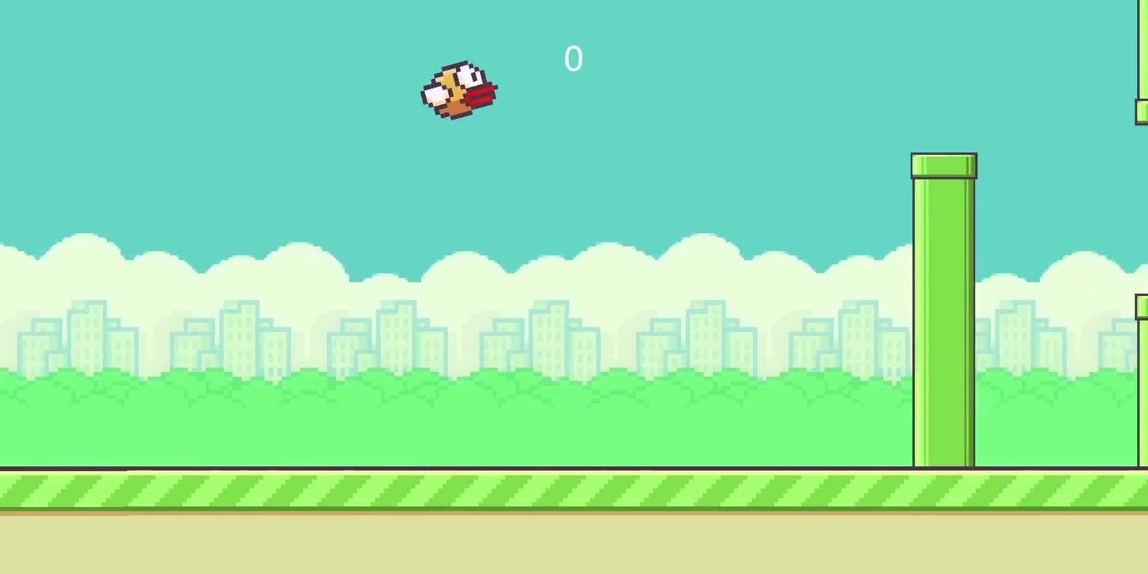
key("Return")
key("Return")
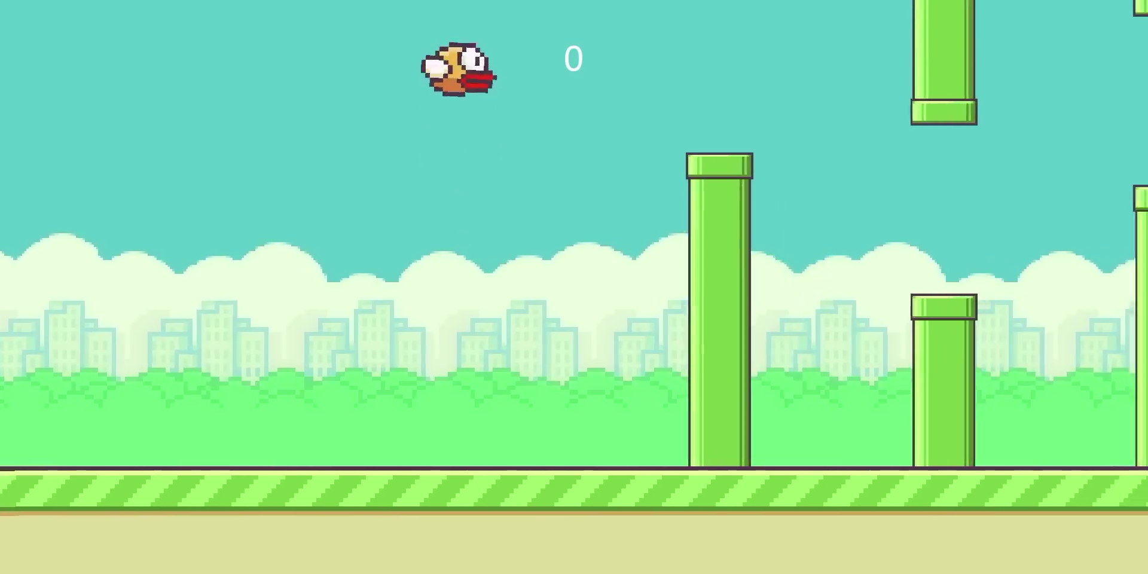
key("Return")
key("space")
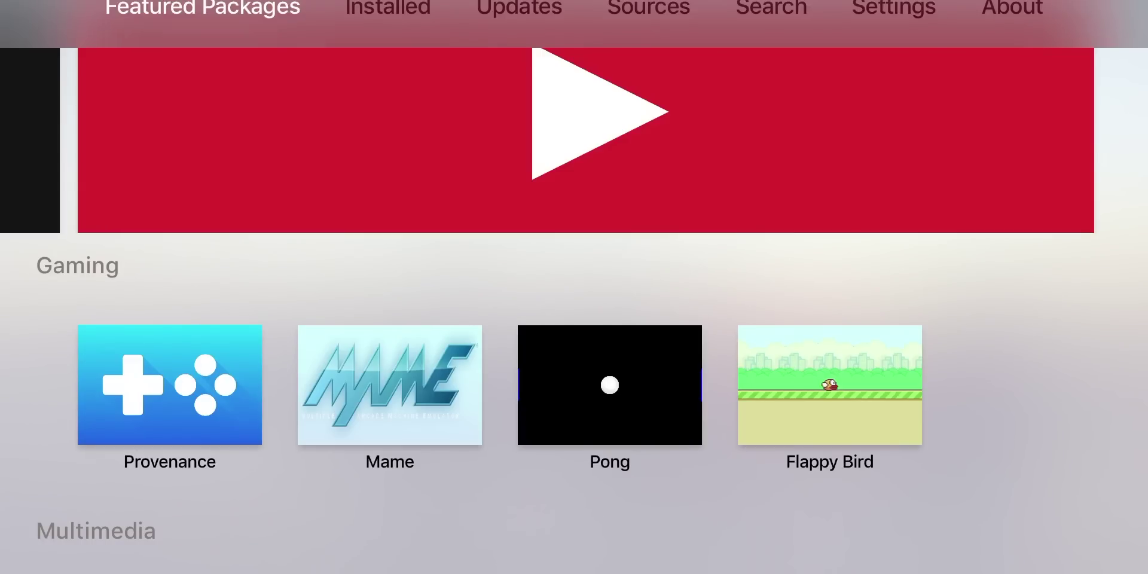
Open the Kodi-TVOS package from the Kodi banner and bring up its Install option.
key("Down")
key("Down")
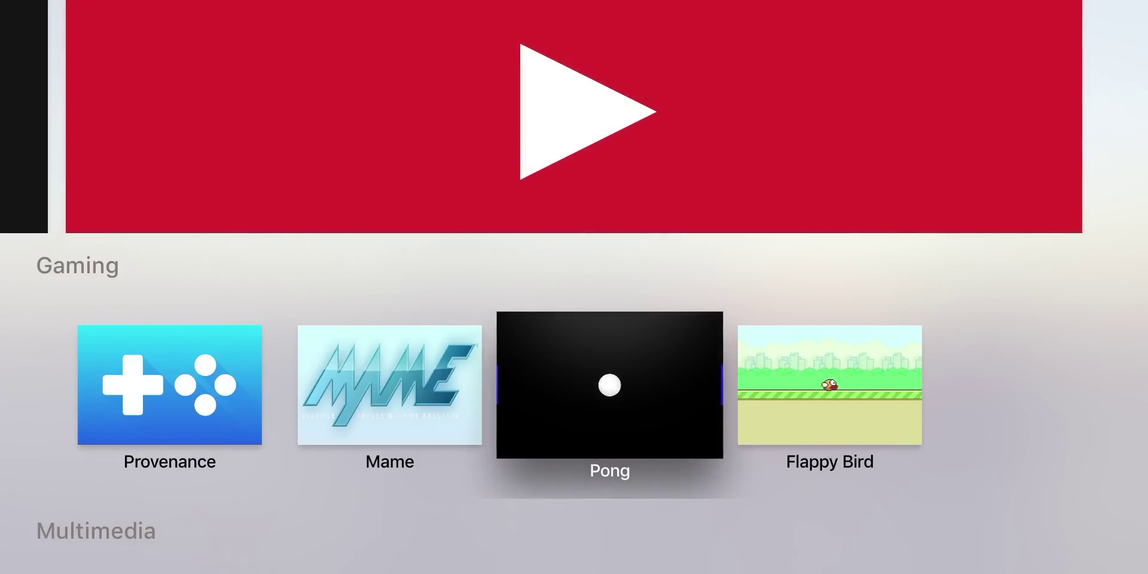
key("Down")
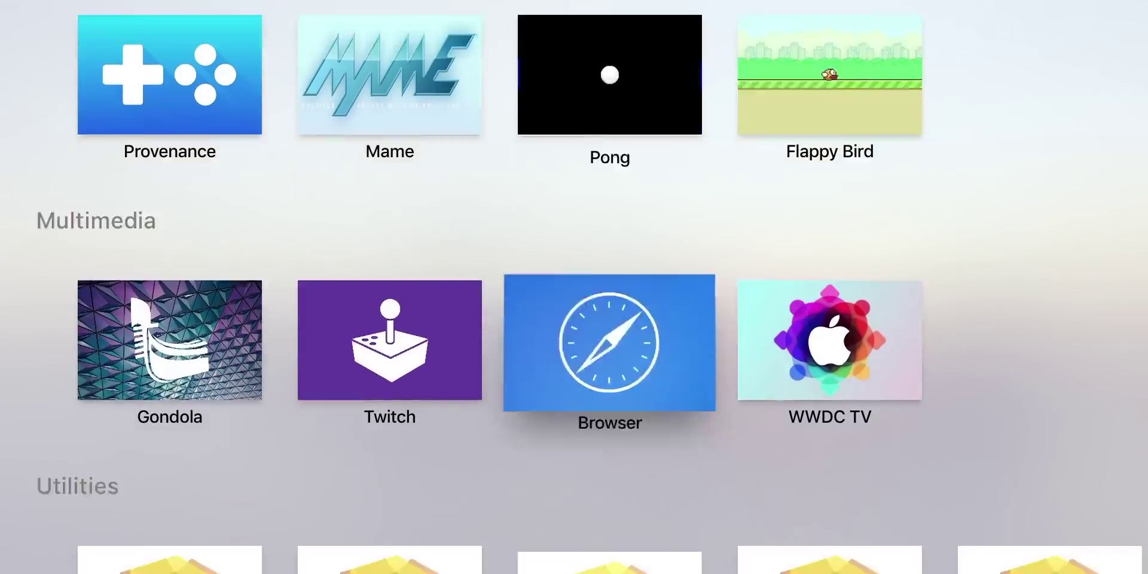
key("Down")
key("Escape")
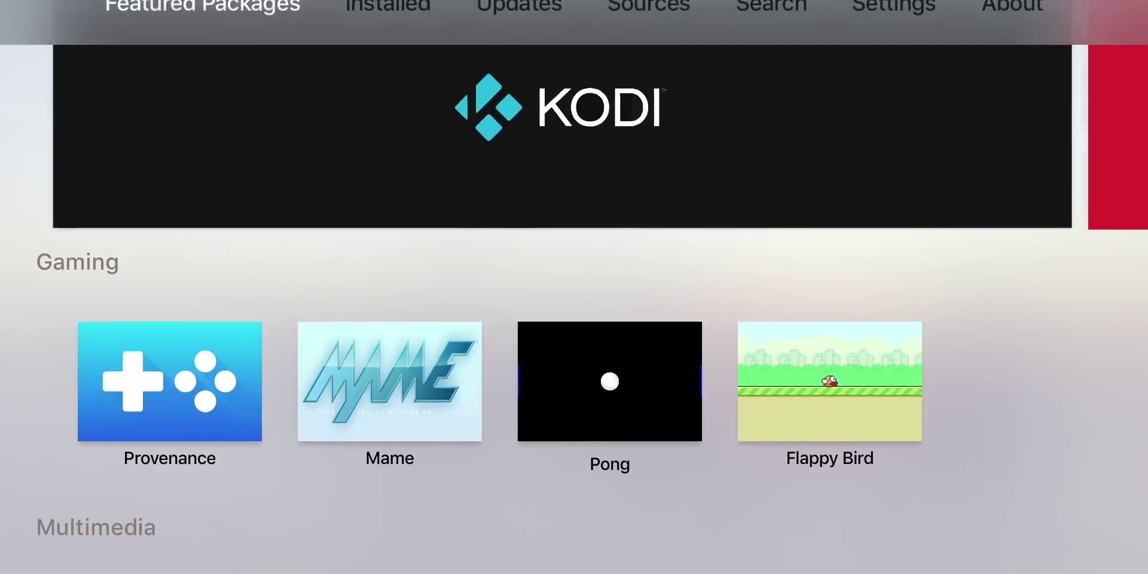
key("Down")
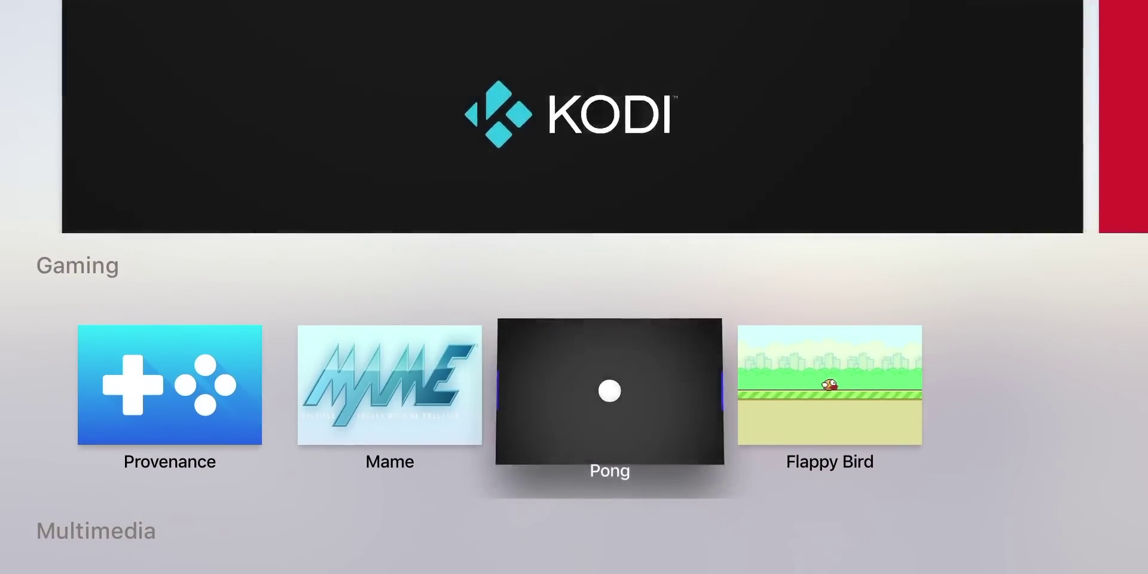
key("Up")
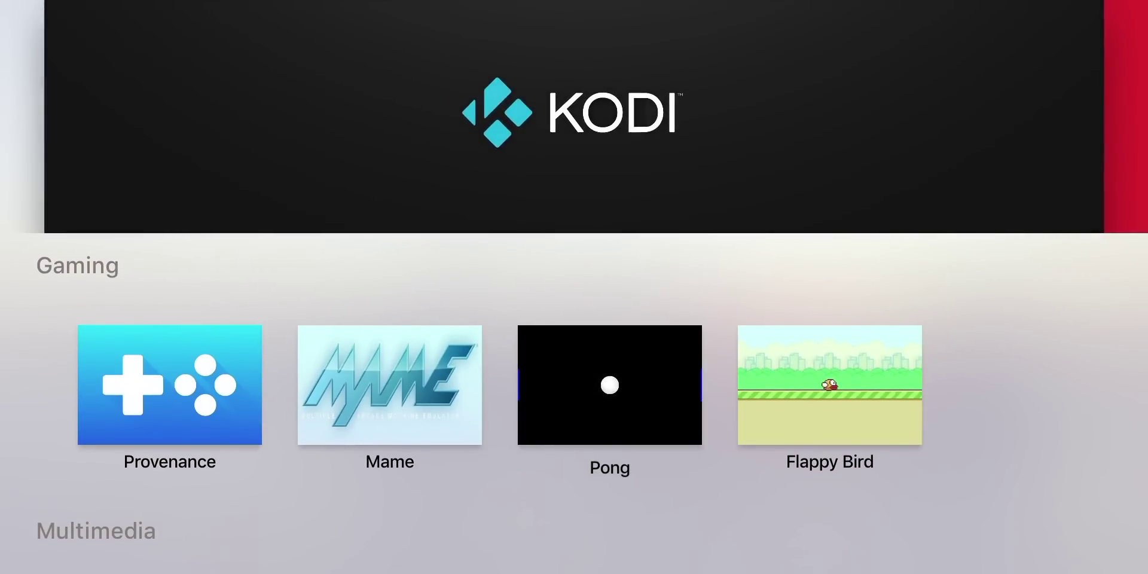
key("Return")
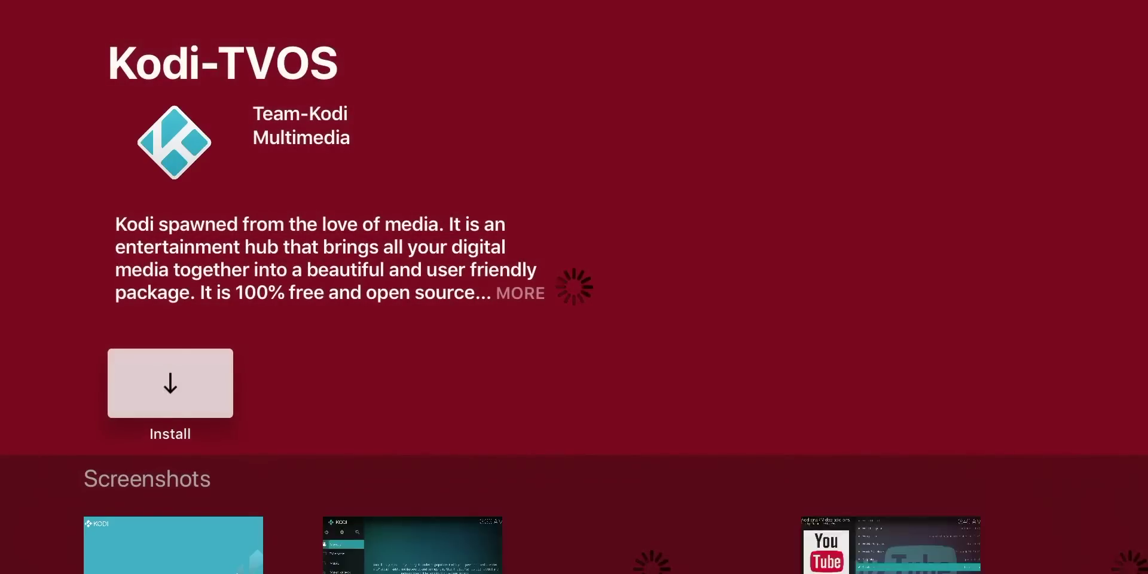
key("Return")
key("Return")
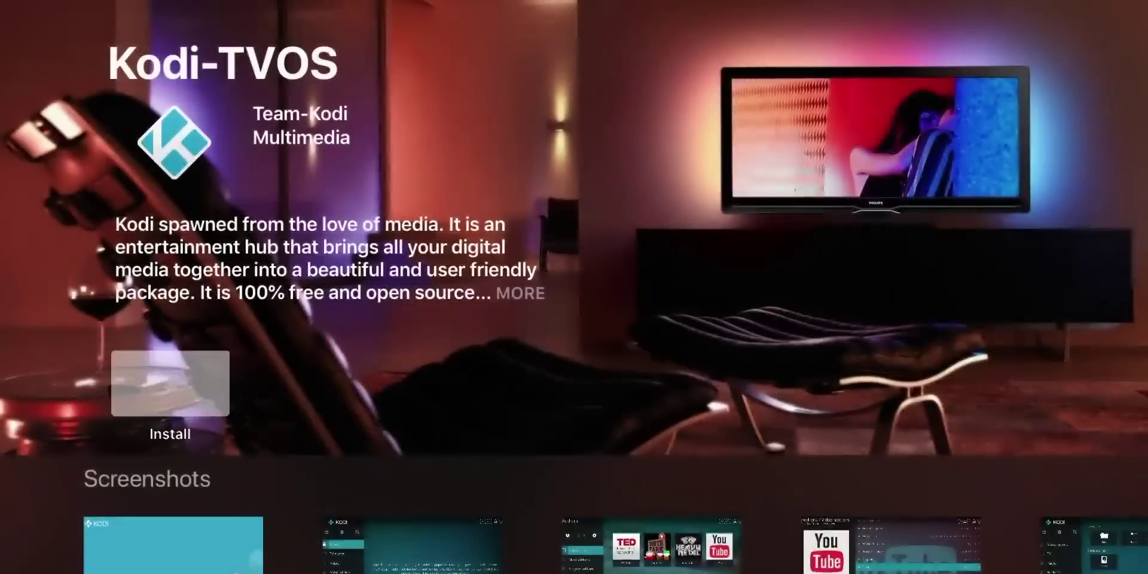